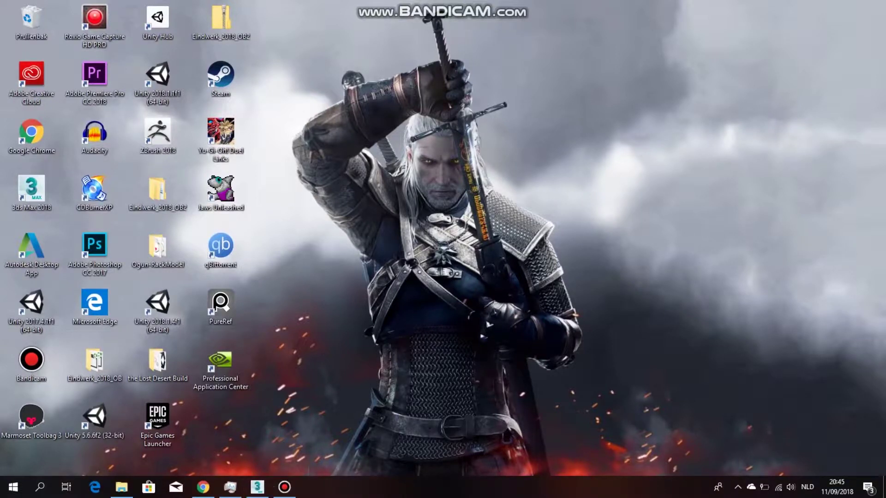
Switch to 3ds Max and render the perspective view of the sword as a test, closing the rendered image
{"action": "left_click", "coordinate": [257, 486]}
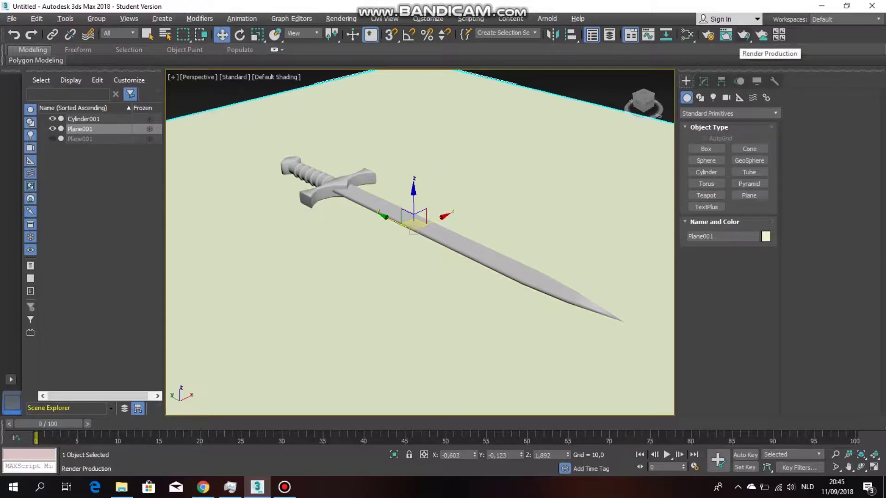
{"action": "left_click", "coordinate": [743, 35]}
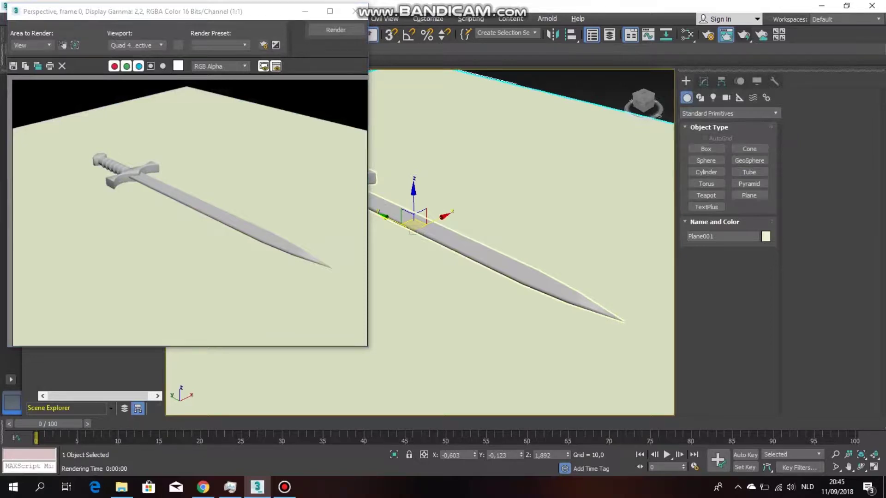
{"action": "left_click", "coordinate": [355, 11]}
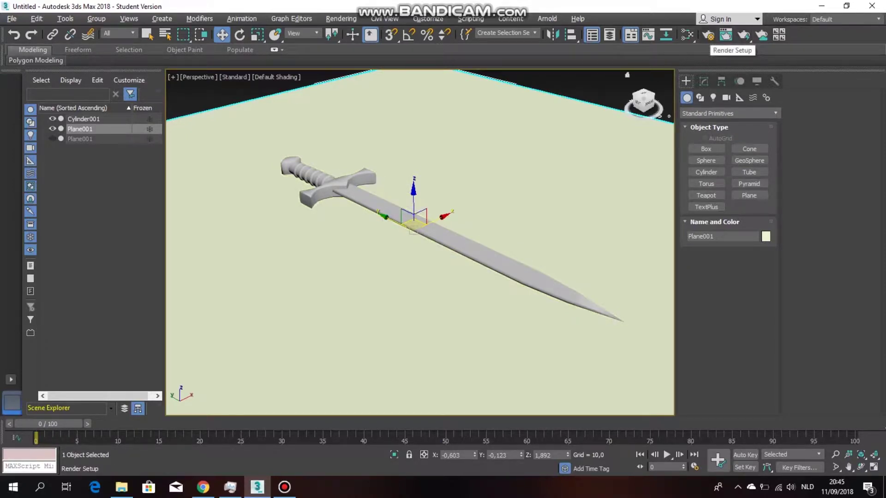
Set the renderer to Arnold with a 720x486 output size and minimise the render setup
{"action": "left_click", "coordinate": [708, 35]}
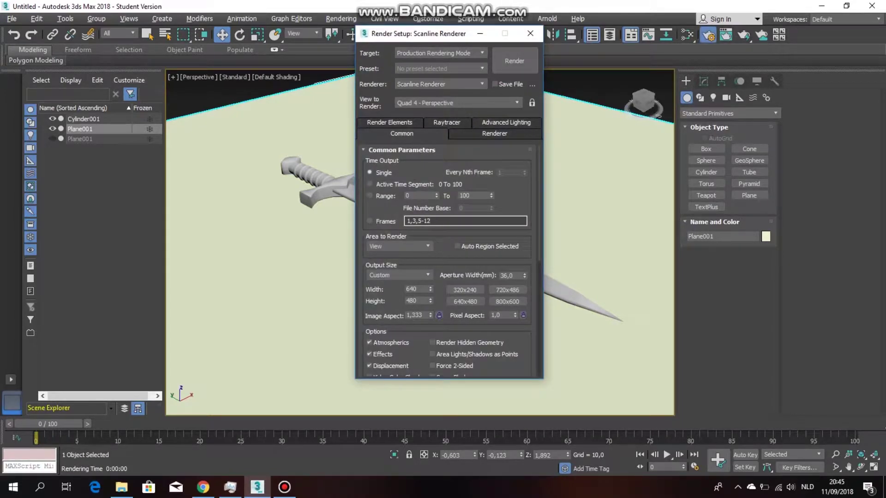
{"action": "left_click", "coordinate": [441, 84]}
{"action": "left_click", "coordinate": [407, 155]}
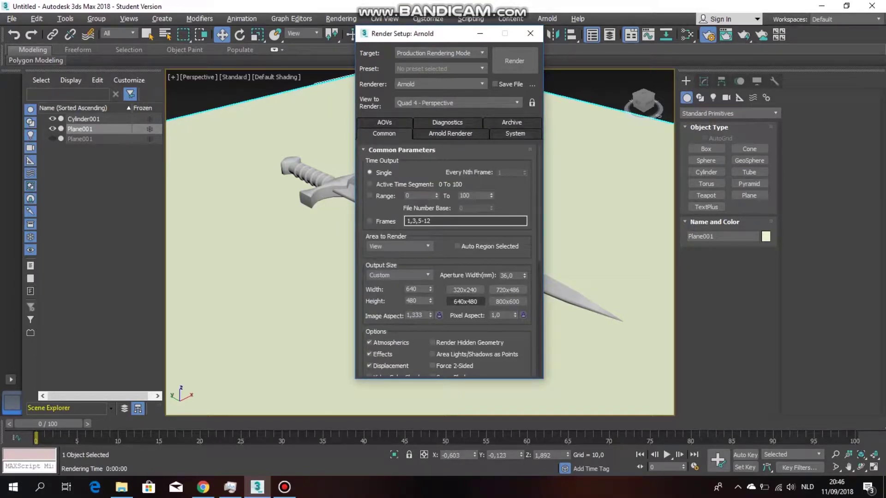
{"action": "left_click", "coordinate": [507, 290]}
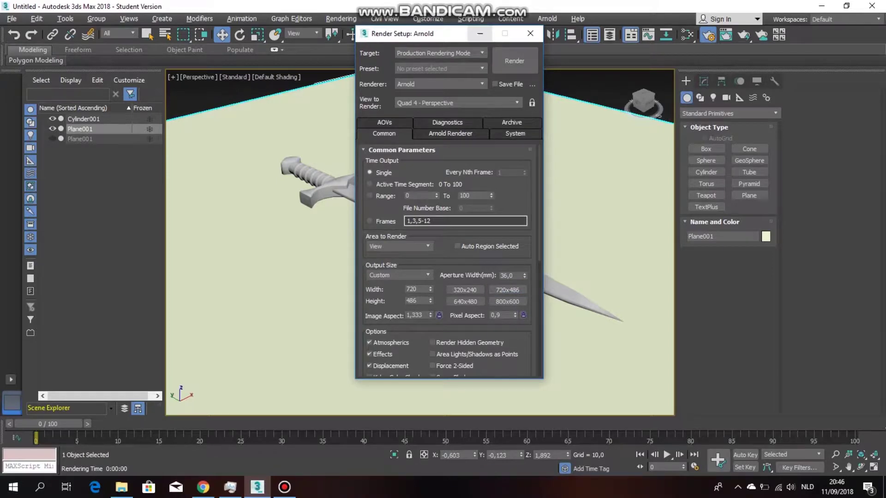
{"action": "left_click", "coordinate": [480, 33]}
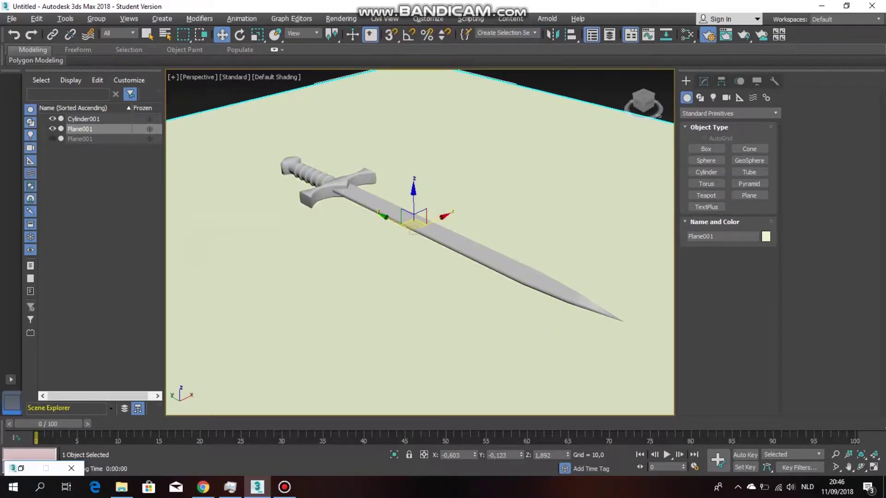
{"action": "key", "text": "shift+q"}
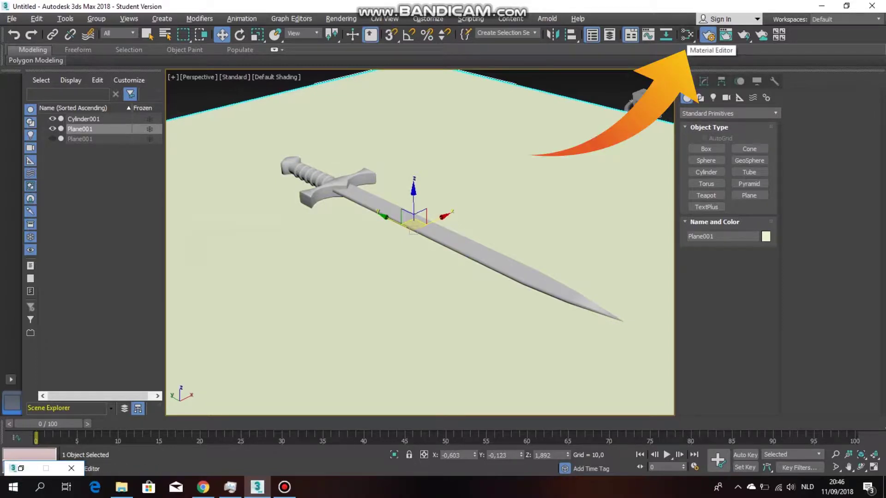
Open the Slate Material Editor and add a Wireframe map from the Arnold utility maps to the node view
{"action": "key", "text": "m"}
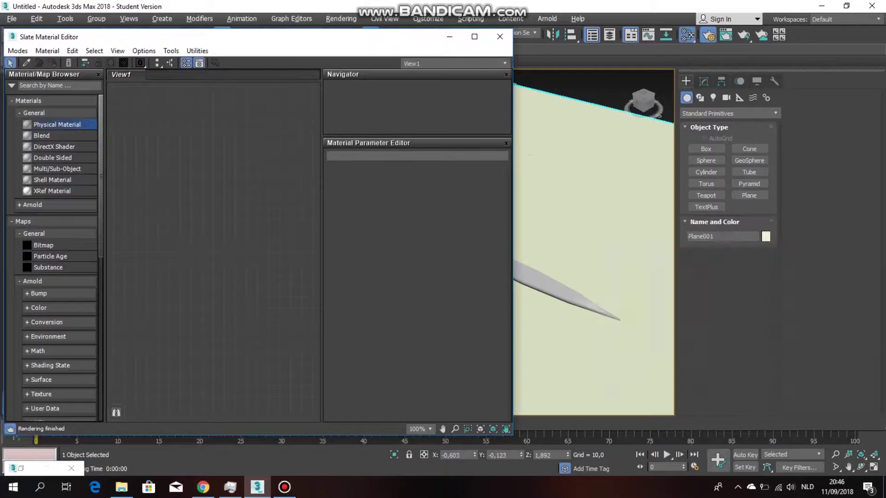
{"action": "mouse_move", "coordinate": [214, 37]}
{"action": "left_mouse_down"}
{"action": "mouse_move", "coordinate": [222, 26]}
{"action": "mouse_move", "coordinate": [203, 25]}
{"action": "left_mouse_up"}
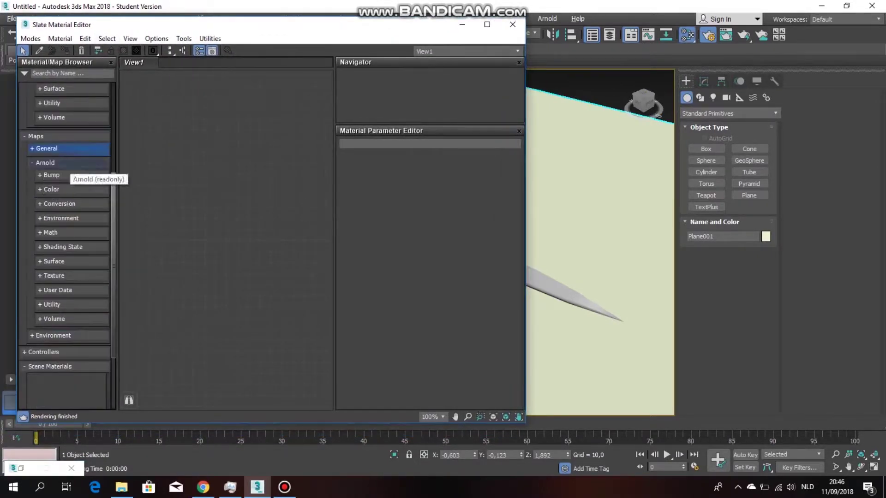
{"action": "left_click", "coordinate": [71, 135]}
{"action": "scroll", "coordinate": [71, 157], "scroll_direction": "up", "scroll_amount": 2}
{"action": "left_click", "coordinate": [71, 88]}
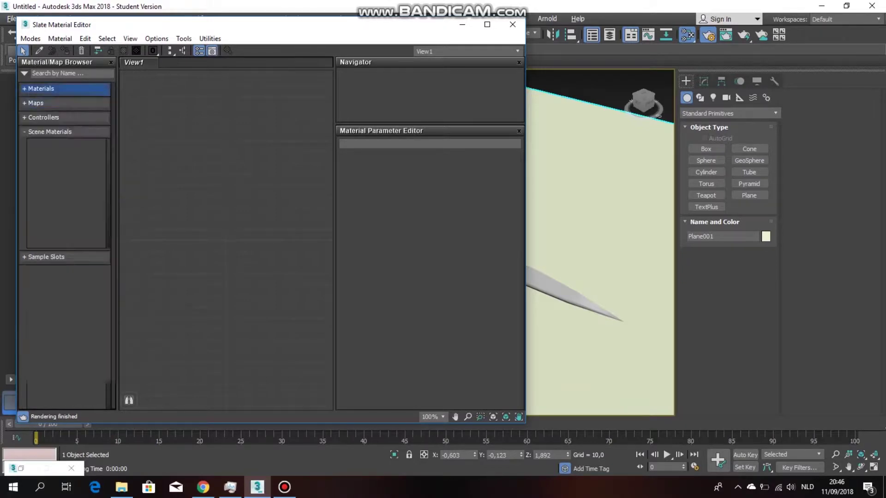
{"action": "left_click", "coordinate": [71, 103]}
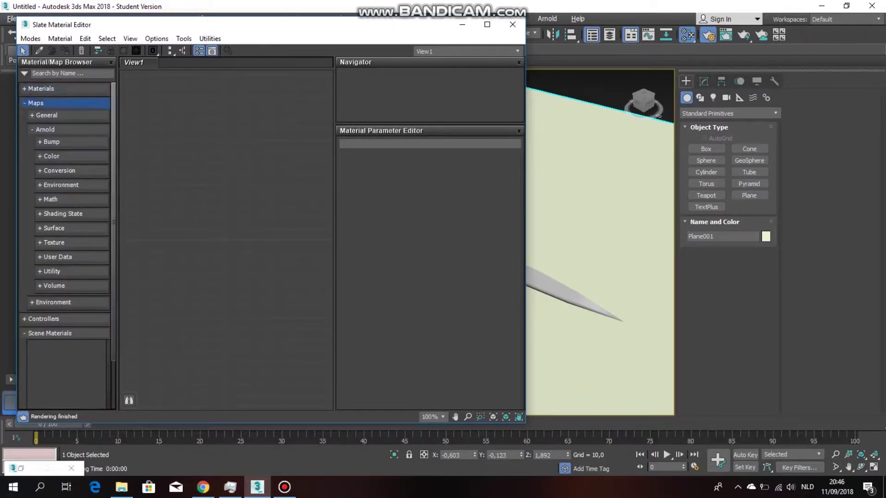
{"action": "left_click", "coordinate": [71, 130]}
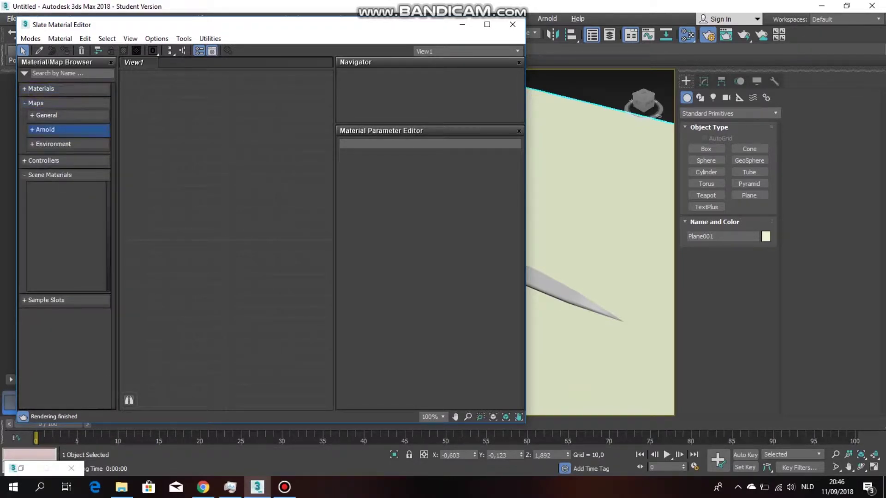
{"action": "left_click", "coordinate": [45, 129]}
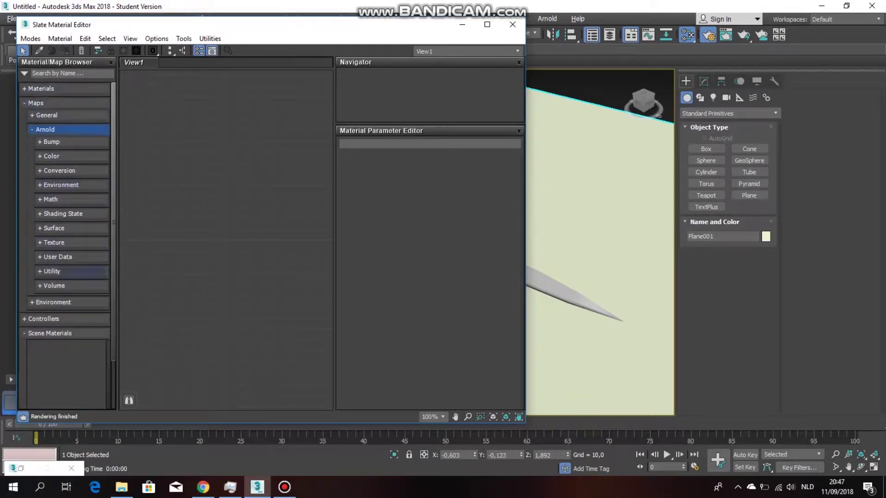
{"action": "left_click", "coordinate": [52, 271]}
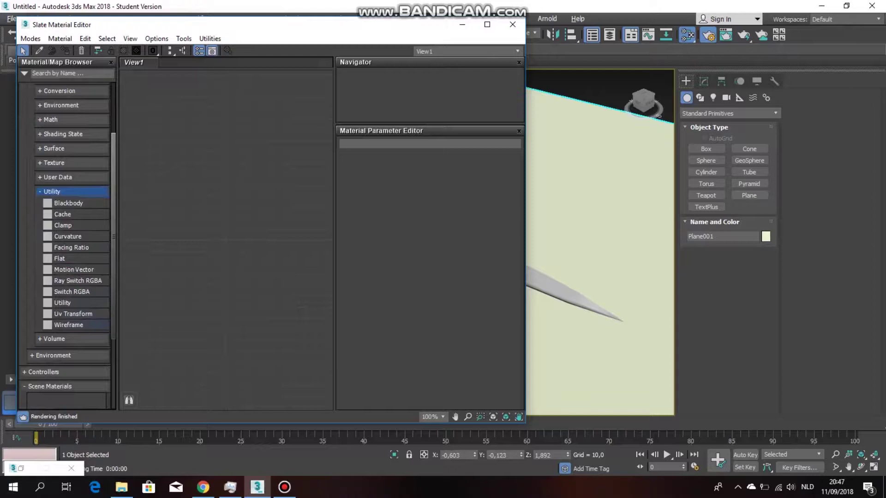
{"action": "left_click_drag", "start_coordinate": [97, 325], "coordinate": [183, 174]}
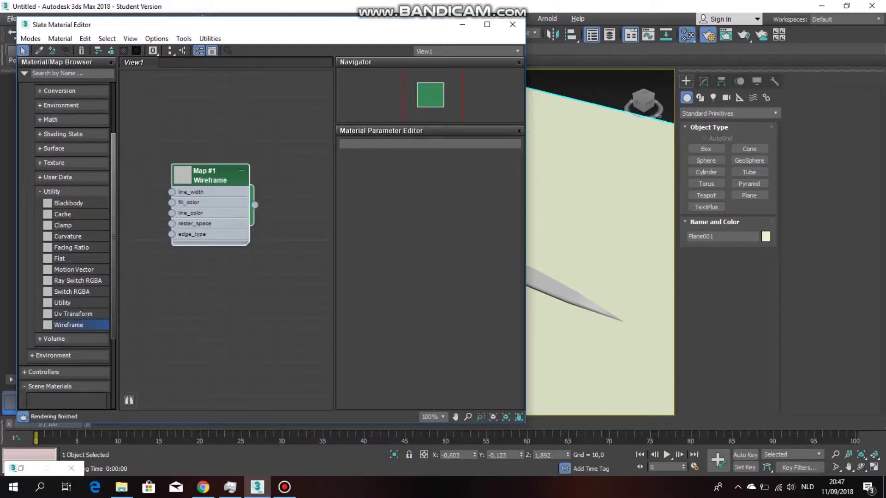
{"action": "middle_click_drag", "start_coordinate": [226, 205], "coordinate": [191, 208]}
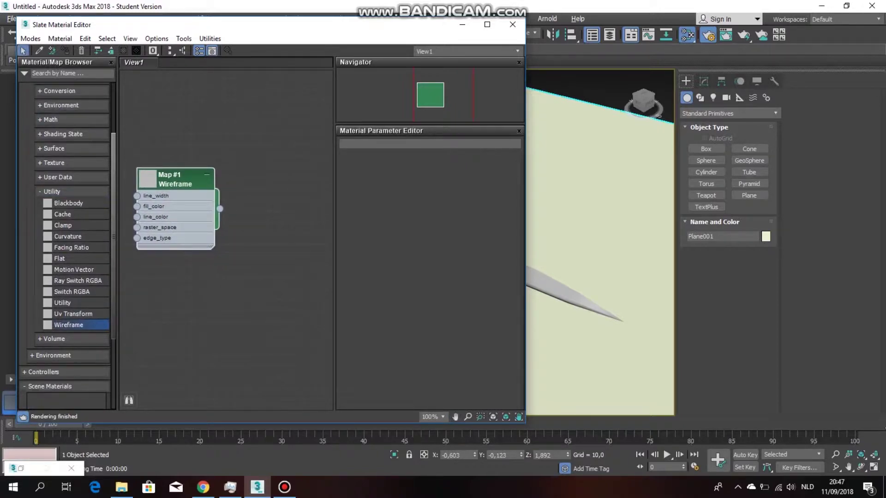
Create an Arnold Matte surface material from the Wireframe map's output, with the map feeding its color
{"action": "left_click_drag", "start_coordinate": [219, 209], "coordinate": [289, 186]}
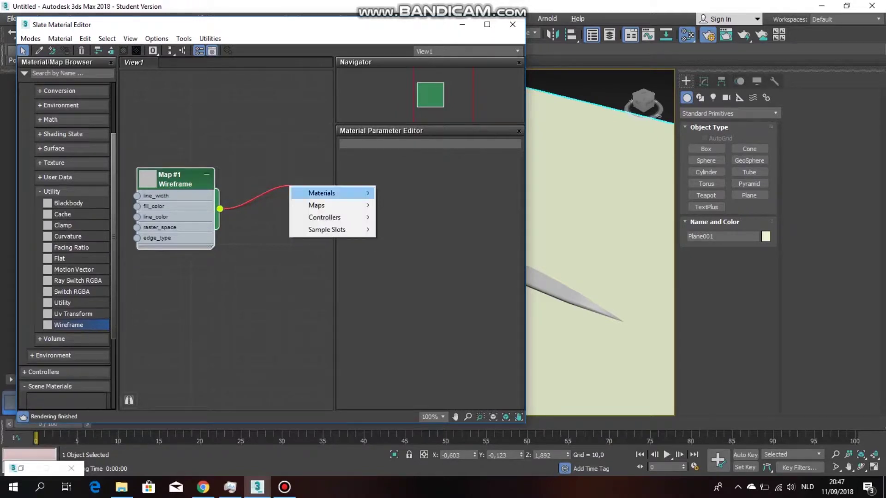
{"action": "mouse_move", "coordinate": [323, 193]}
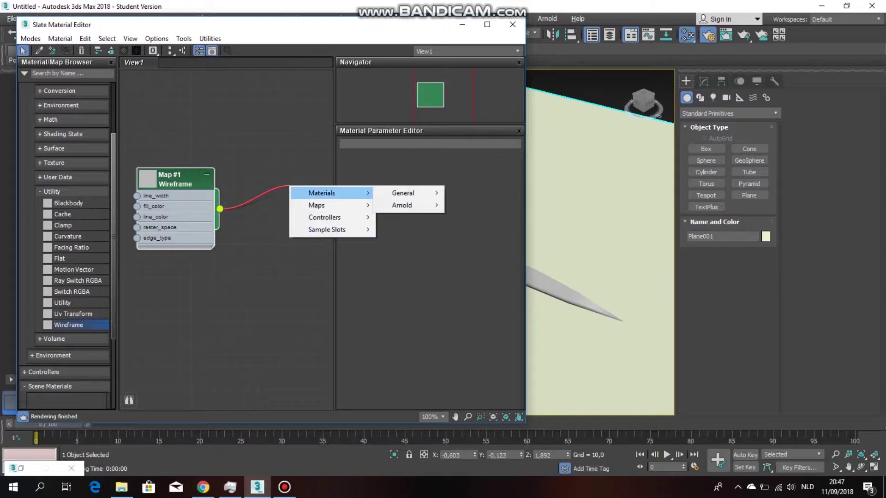
{"action": "mouse_move", "coordinate": [401, 206]}
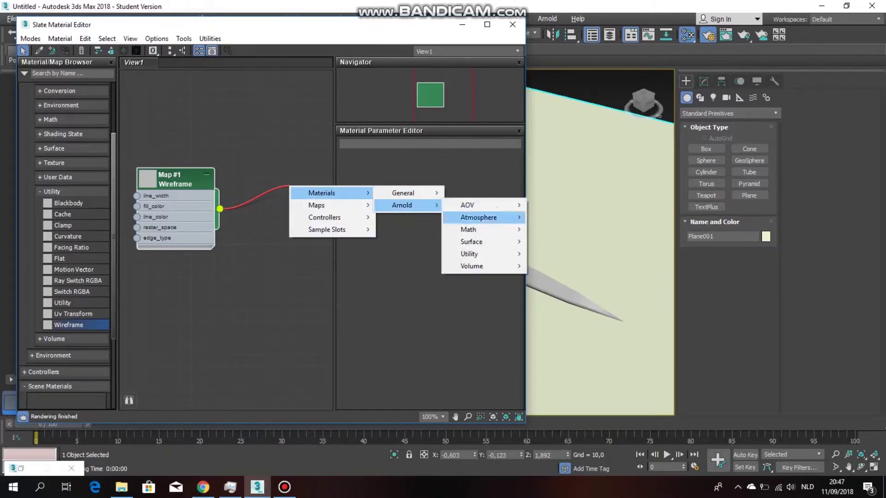
{"action": "mouse_move", "coordinate": [470, 242]}
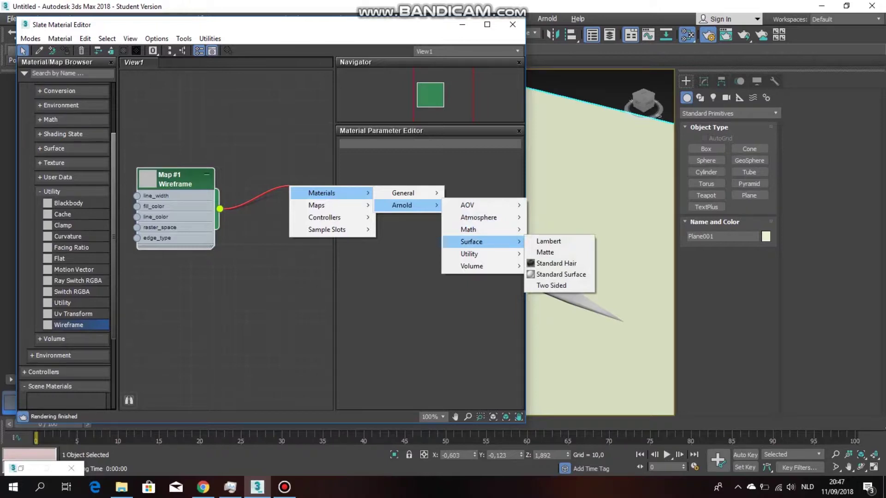
{"action": "left_click", "coordinate": [545, 253]}
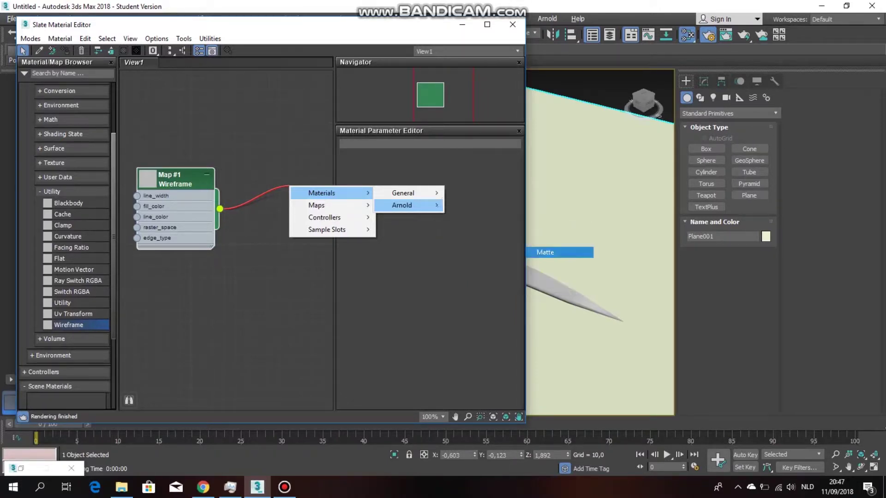
{"action": "middle_click_drag", "start_coordinate": [267, 277], "coordinate": [226, 281]}
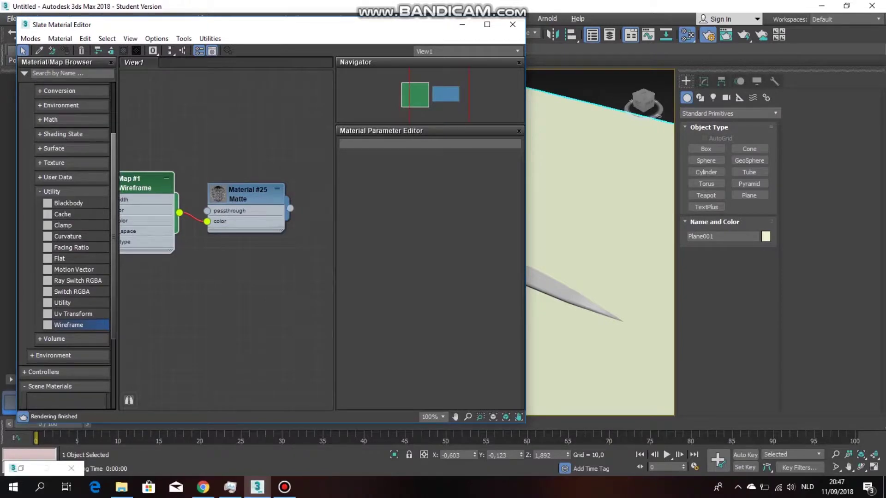
Assign the Matte material to the sword, replacing the scene material of the same name, and also assign it to the ground plane
{"action": "left_click_drag", "start_coordinate": [525, 196], "coordinate": [474, 196]}
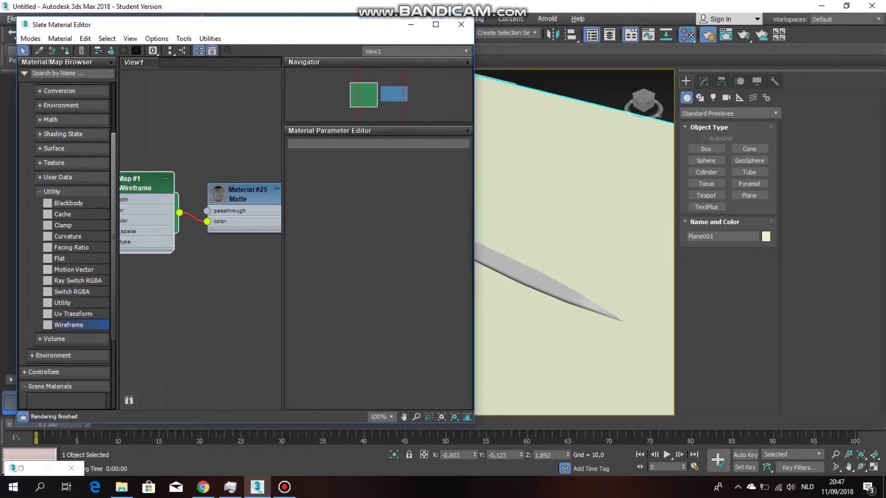
{"action": "scroll", "coordinate": [222, 223], "scroll_direction": "down", "scroll_amount": 3}
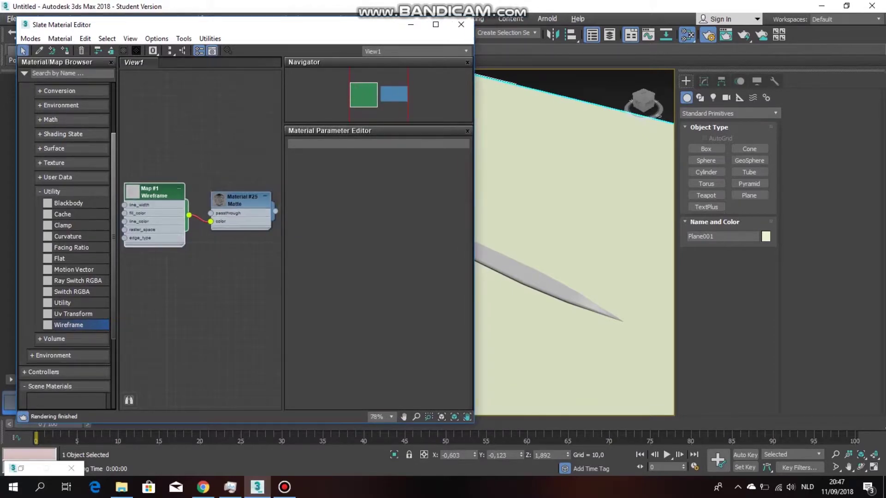
{"action": "left_click_drag", "start_coordinate": [321, 27], "coordinate": [307, 23]}
{"action": "middle_click_drag", "start_coordinate": [464, 237], "coordinate": [607, 276]}
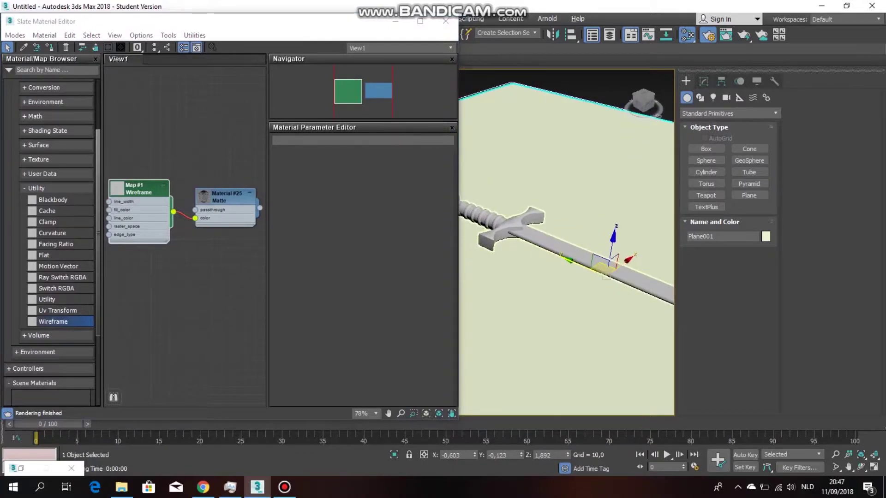
{"action": "mouse_move", "coordinate": [260, 208]}
{"action": "left_mouse_down"}
{"action": "mouse_move", "coordinate": [166, 213]}
{"action": "mouse_move", "coordinate": [191, 249]}
{"action": "mouse_move", "coordinate": [510, 228]}
{"action": "left_mouse_up"}
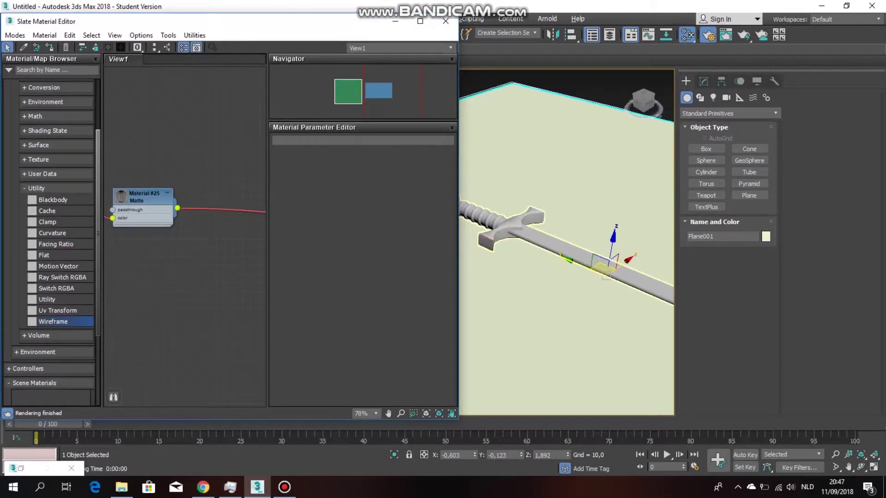
{"action": "left_click_drag", "start_coordinate": [600, 267], "coordinate": [599, 268]}
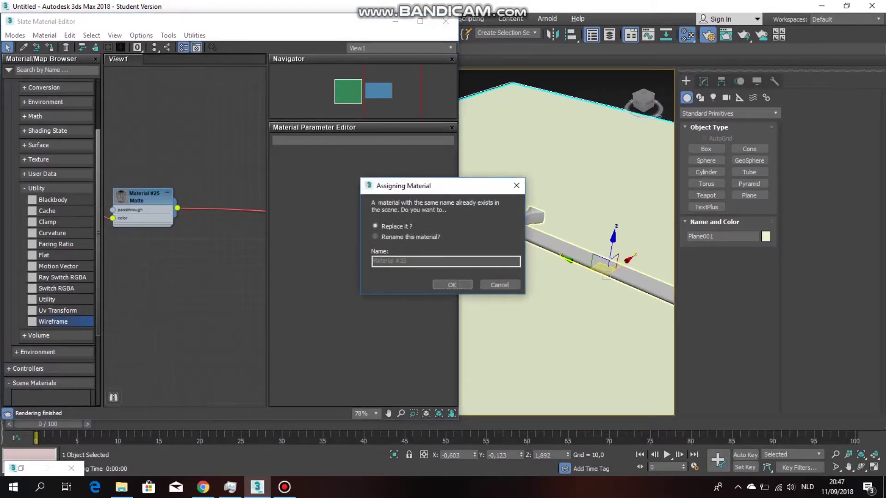
{"action": "left_click", "coordinate": [451, 284]}
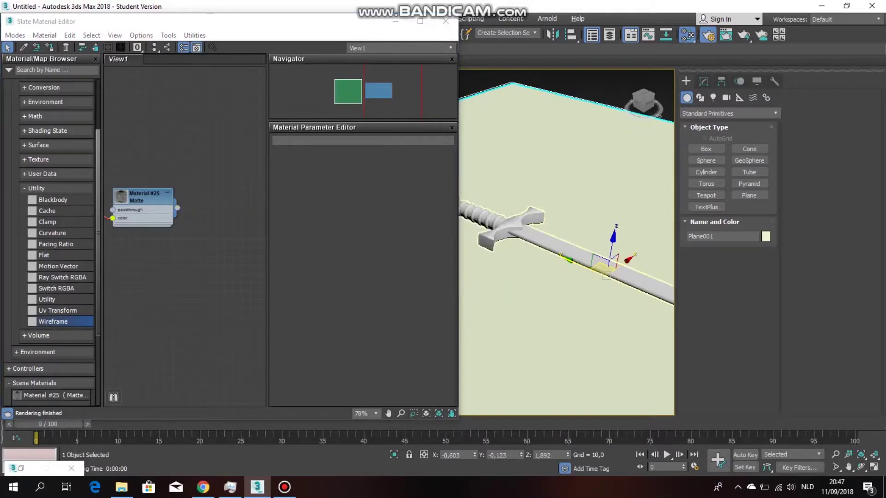
{"action": "left_click_drag", "start_coordinate": [177, 207], "coordinate": [473, 184]}
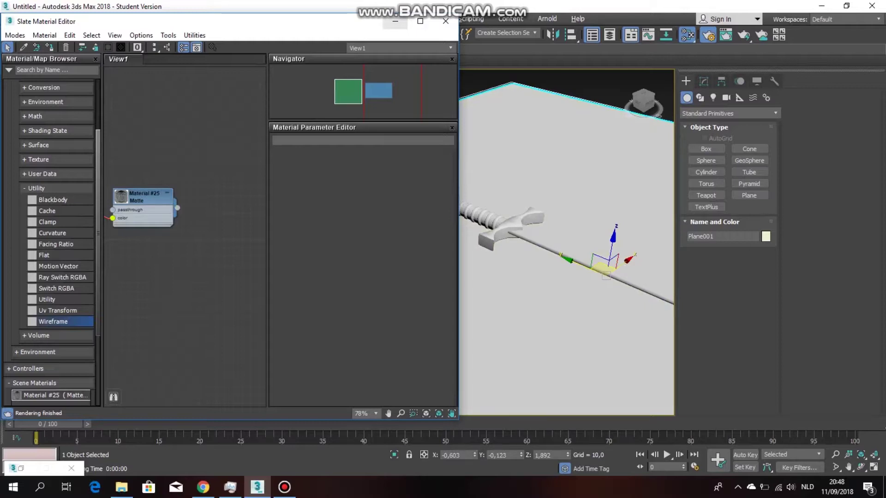
Open the Wireframe map's parameters and set its edge type to polygons
{"action": "middle_click_drag", "start_coordinate": [152, 258], "coordinate": [221, 263]}
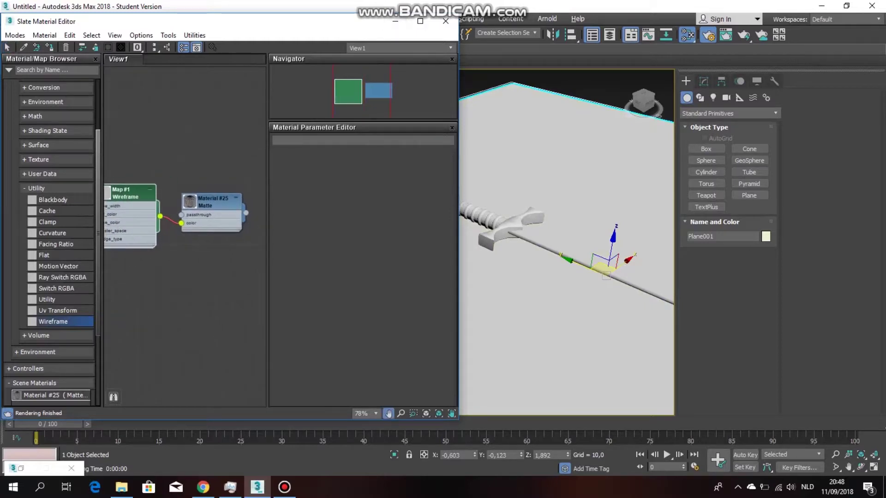
{"action": "double_click", "coordinate": [211, 202]}
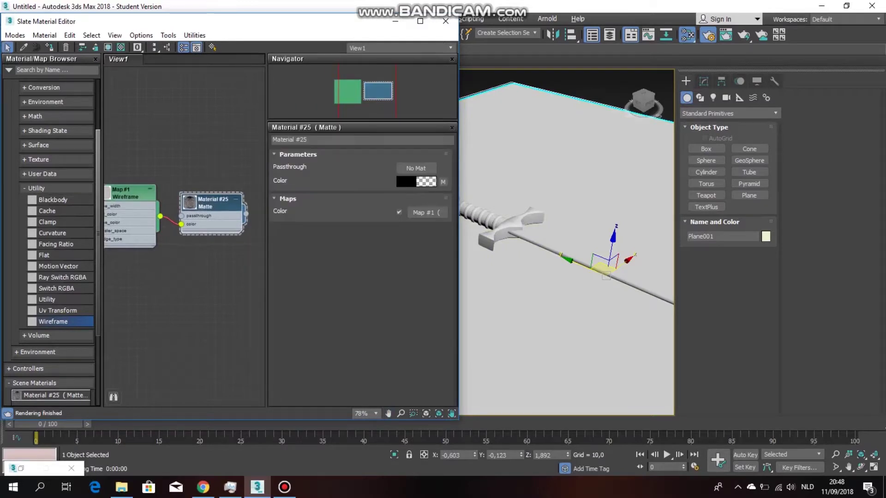
{"action": "double_click", "coordinate": [130, 194]}
{"action": "middle_click_drag", "start_coordinate": [153, 258], "coordinate": [199, 260]}
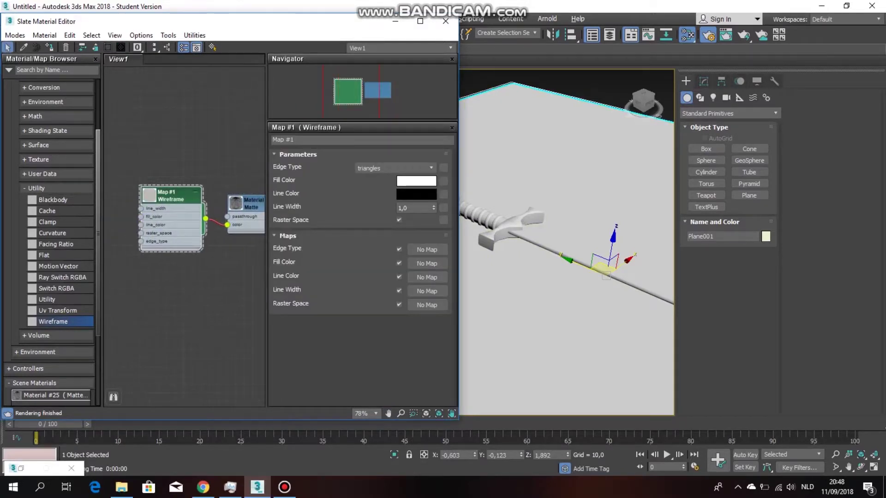
{"action": "left_click", "coordinate": [394, 168]}
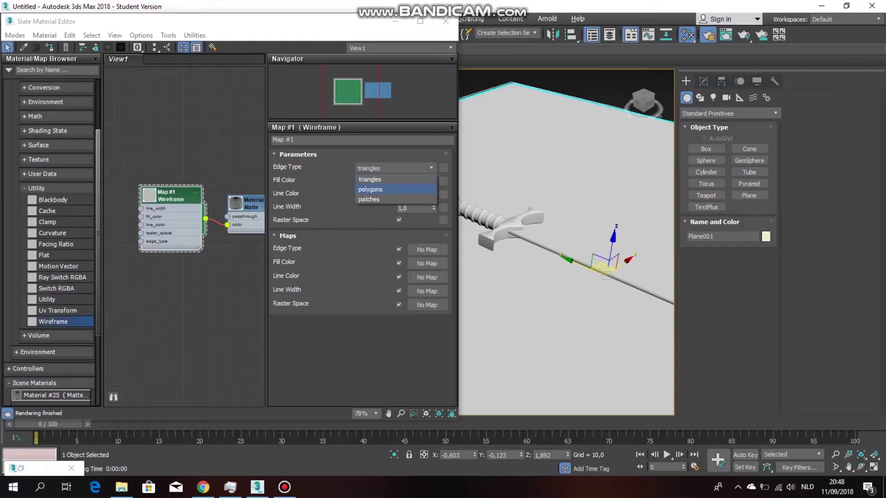
{"action": "left_click", "coordinate": [395, 189]}
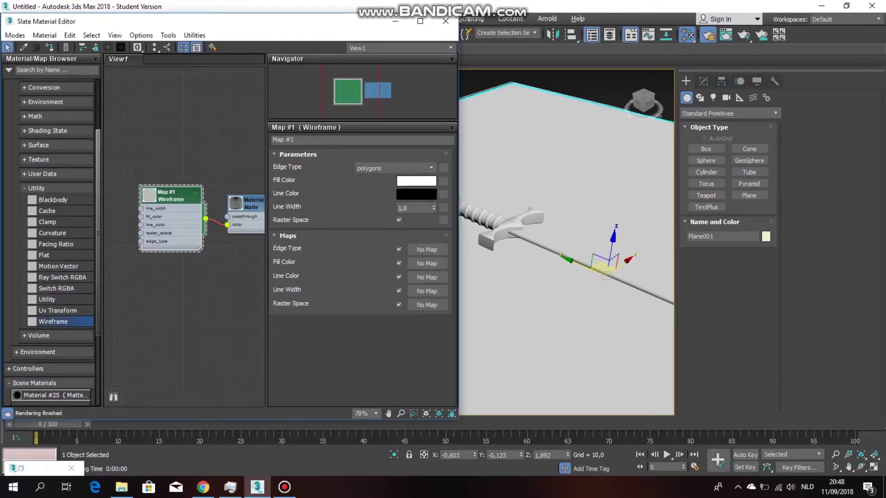
Keep the Wireframe map's line color black and set its fill color to a light grey with value 0.554
{"action": "middle_click_drag", "start_coordinate": [194, 277], "coordinate": [166, 297]}
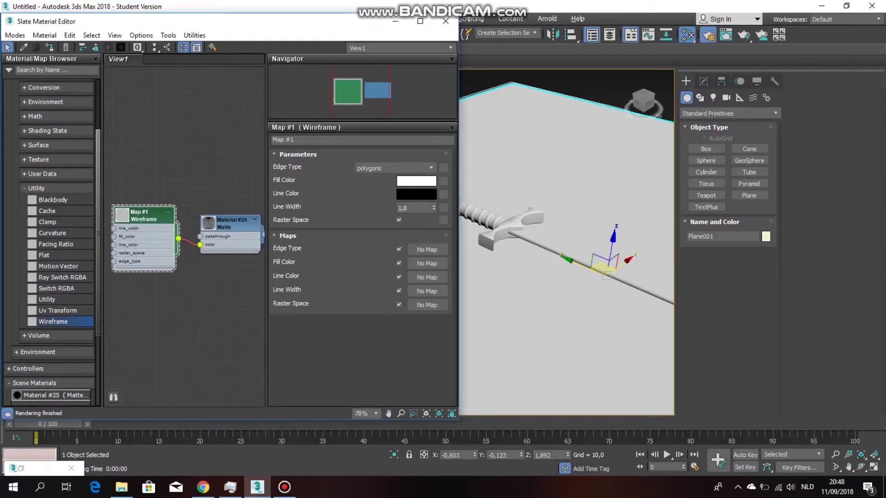
{"action": "left_click", "coordinate": [416, 193]}
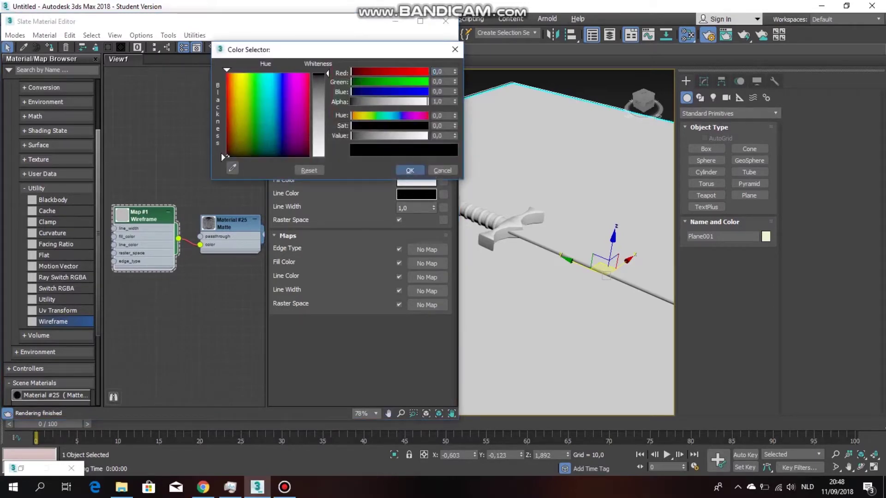
{"action": "left_click", "coordinate": [410, 170]}
{"action": "left_click", "coordinate": [415, 182]}
{"action": "left_click_drag", "start_coordinate": [326, 156], "coordinate": [327, 121]}
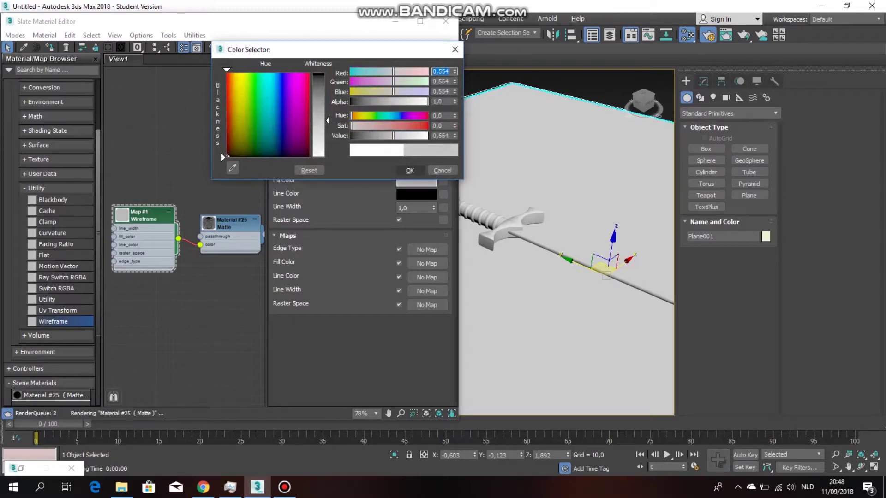
{"action": "left_click", "coordinate": [410, 170]}
{"action": "left_click", "coordinate": [394, 21]}
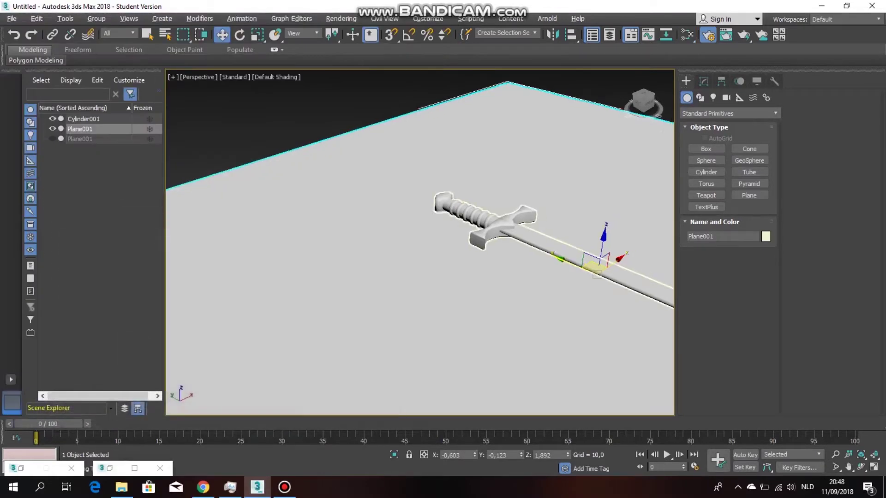
Render the Perspective view with the whole sword in frame, inspect the wireframe result and minimize the render window
{"action": "middle_click_drag", "start_coordinate": [599, 265], "coordinate": [409, 222]}
{"action": "left_click", "coordinate": [708, 34]}
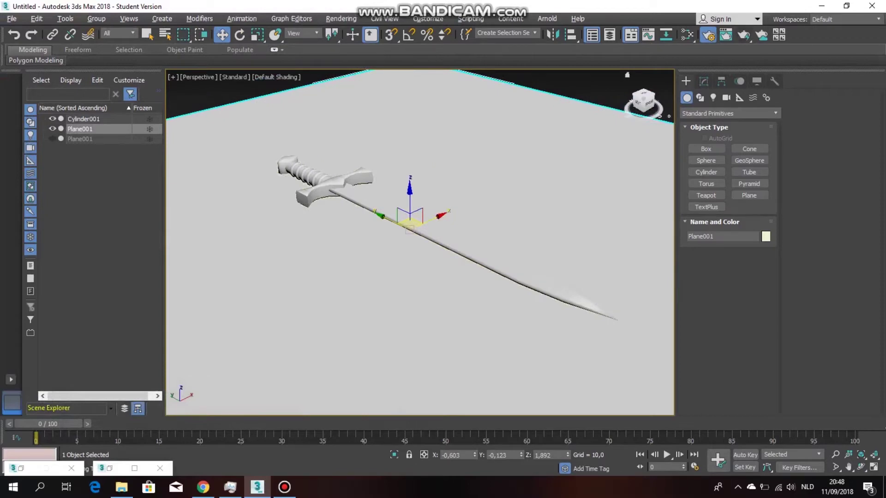
{"action": "left_click", "coordinate": [744, 35]}
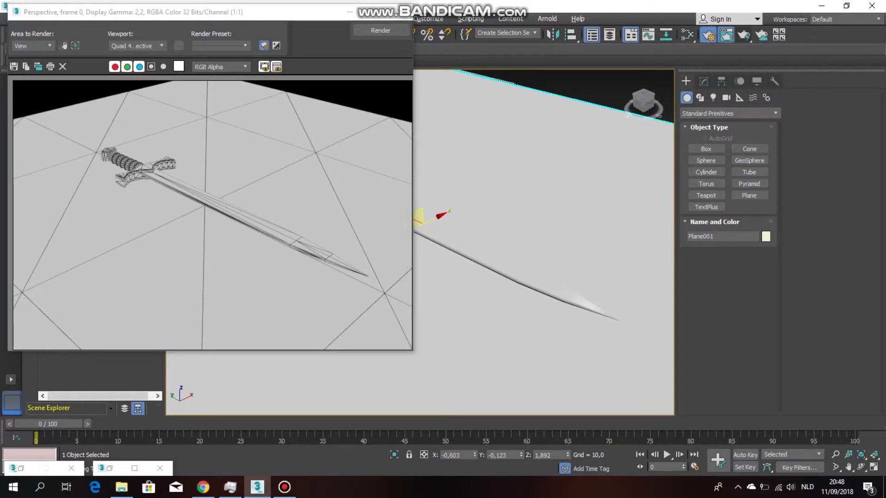
{"action": "left_click_drag", "start_coordinate": [167, 12], "coordinate": [242, 23]}
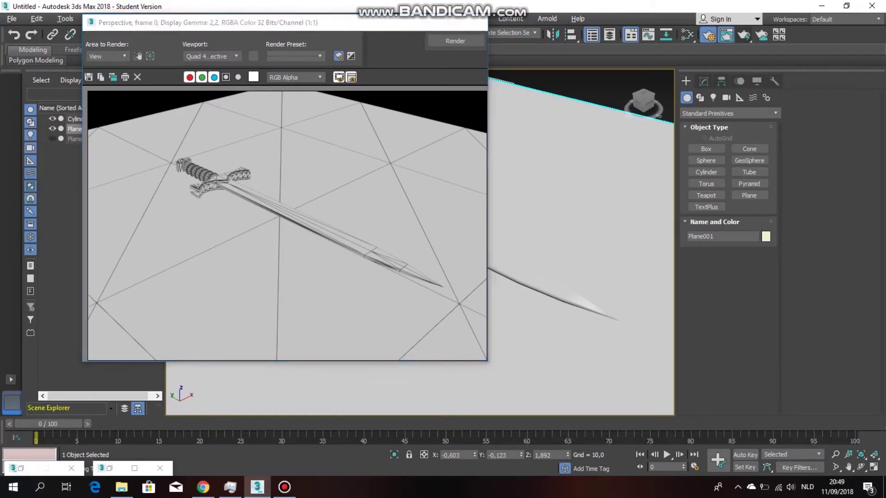
{"action": "left_click", "coordinate": [424, 22]}
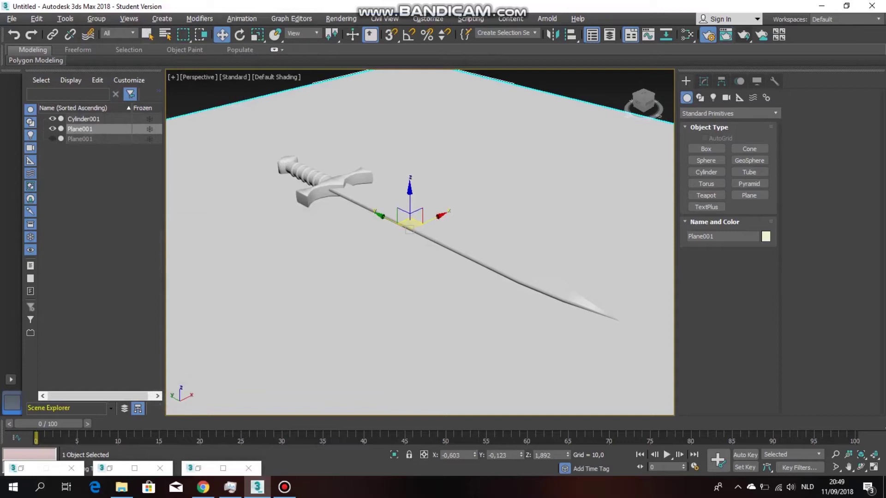
{"action": "middle_click_drag", "start_coordinate": [420, 242], "coordinate": [421, 262]}
{"action": "scroll", "coordinate": [421, 303], "scroll_direction": "down", "scroll_amount": 4}
{"action": "scroll", "coordinate": [340, 167], "scroll_direction": "up", "scroll_amount": 4}
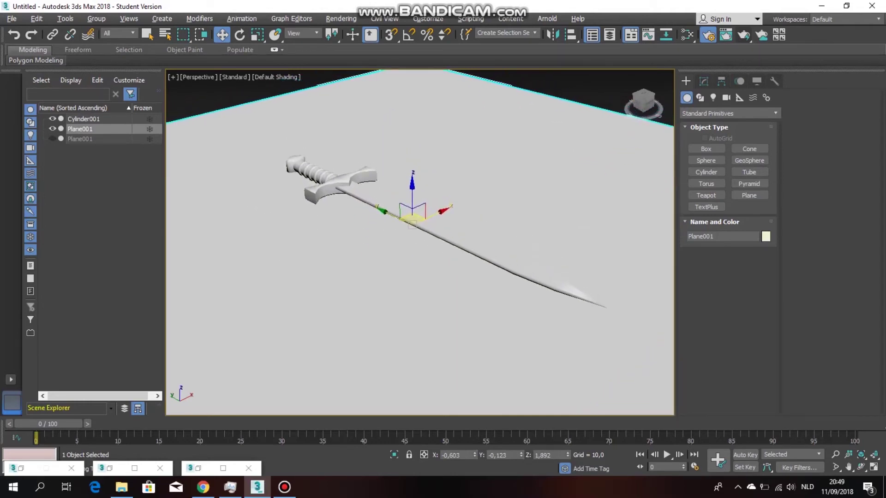